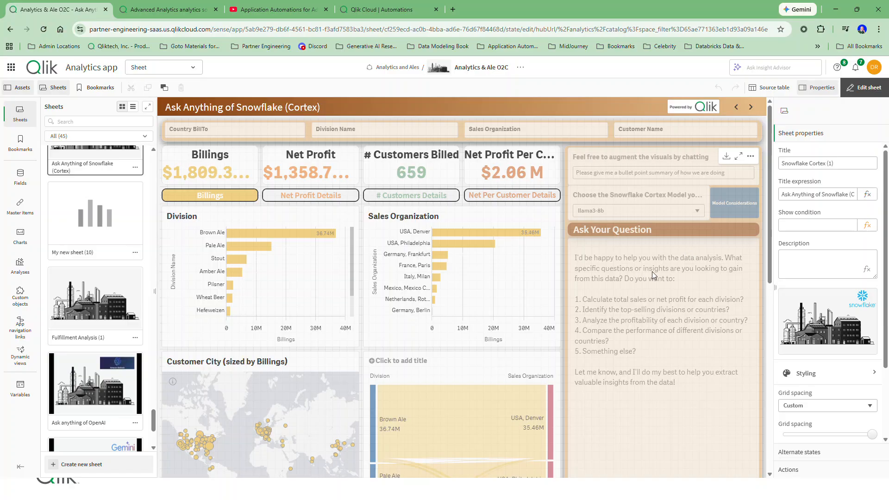
Open the QuestionResponse_Snowflake_Dalton master visualization from the chat container for editing and show its measure settings.
{"action": "left_click", "coordinate": [648, 272]}
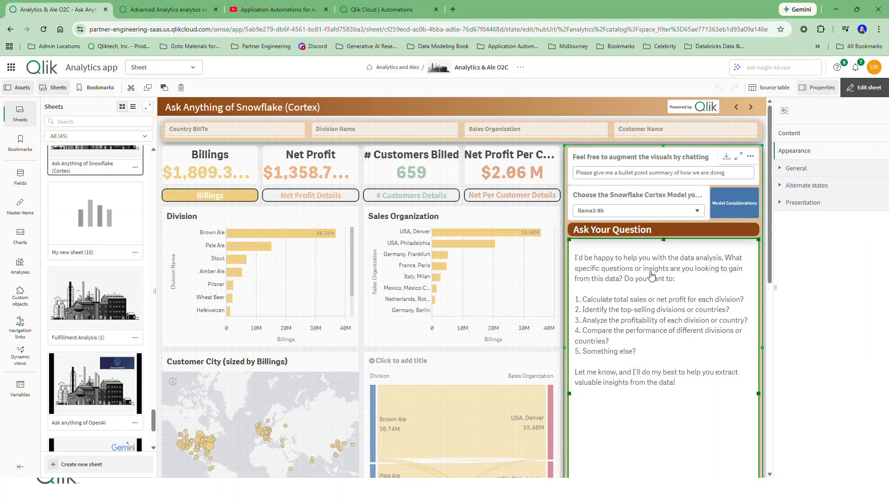
{"action": "left_click", "coordinate": [789, 133]}
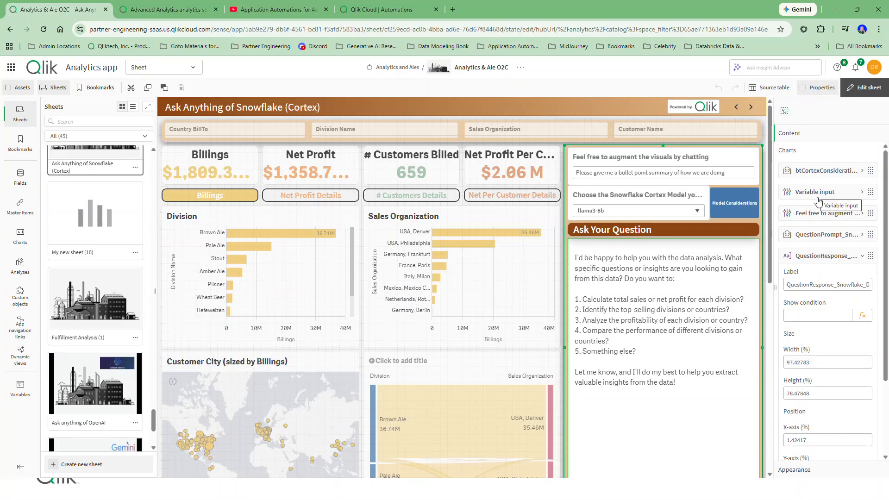
{"action": "left_click", "coordinate": [835, 258]}
{"action": "left_click", "coordinate": [835, 258]}
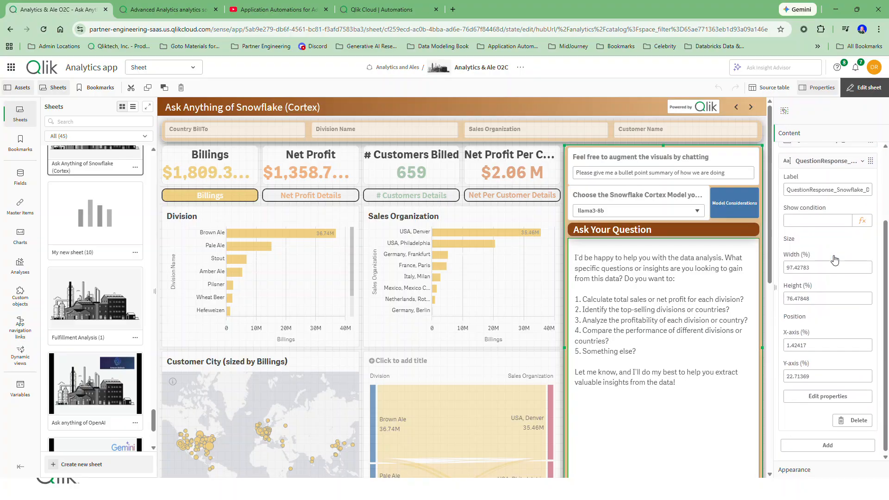
{"action": "left_click", "coordinate": [826, 391]}
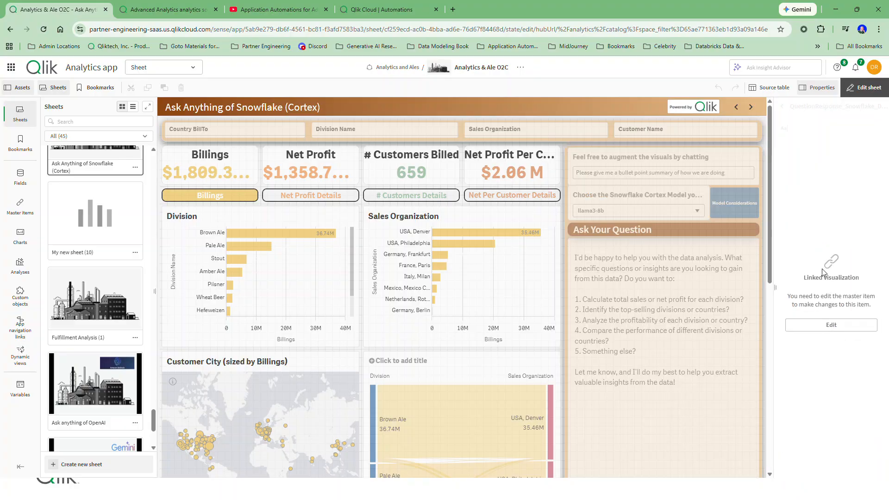
{"action": "left_click", "coordinate": [833, 325]}
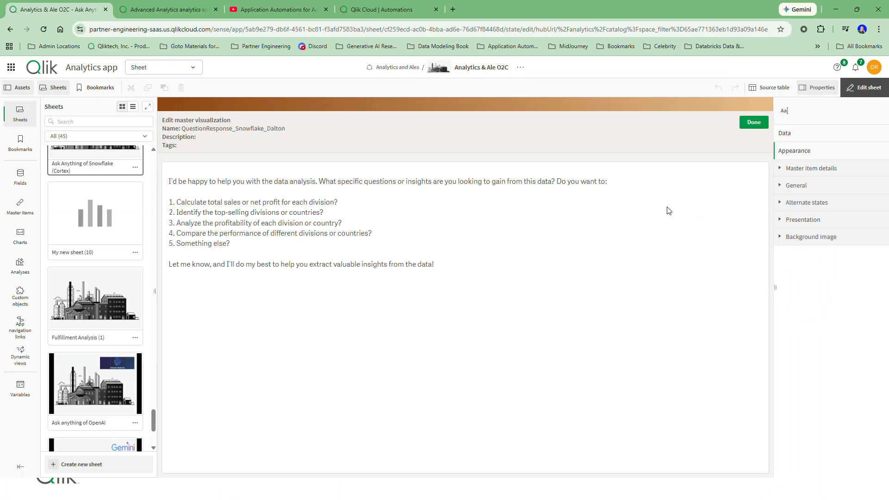
{"action": "left_click", "coordinate": [817, 133]}
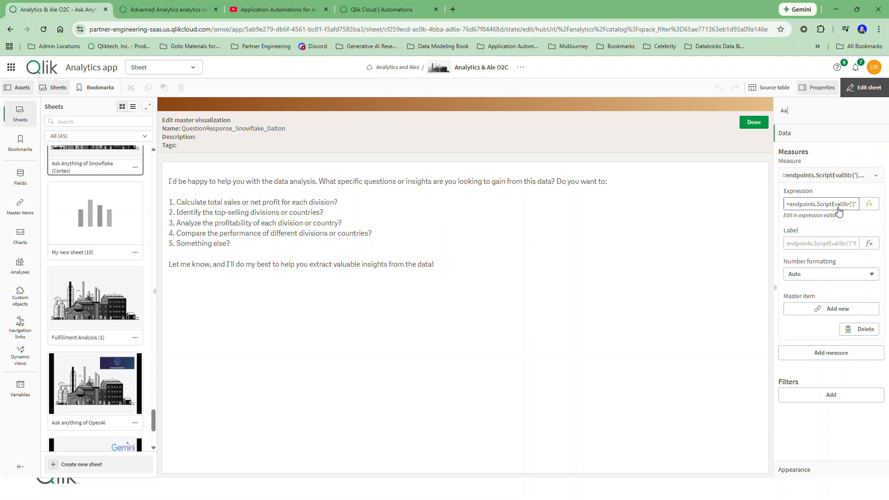
Review the Qlik Help pages on the Advanced Analytics source and on selecting and loading data from its connection.
{"action": "left_click", "coordinate": [159, 11]}
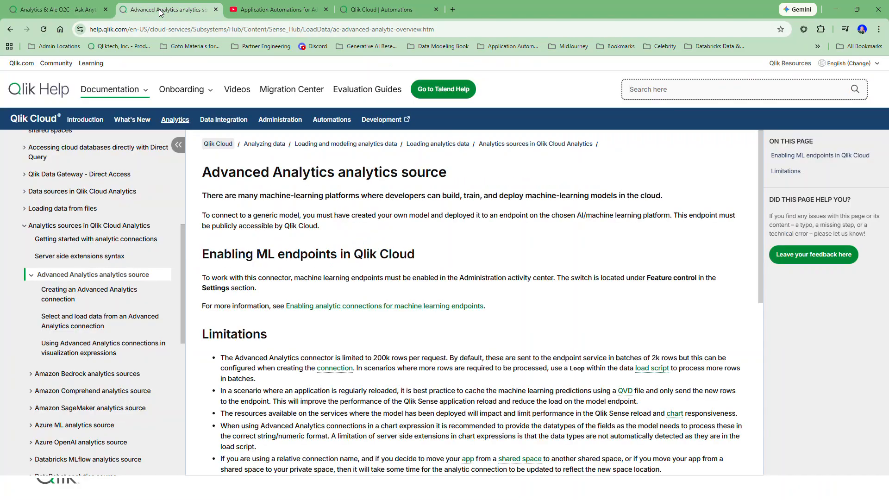
{"action": "left_click", "coordinate": [459, 29]}
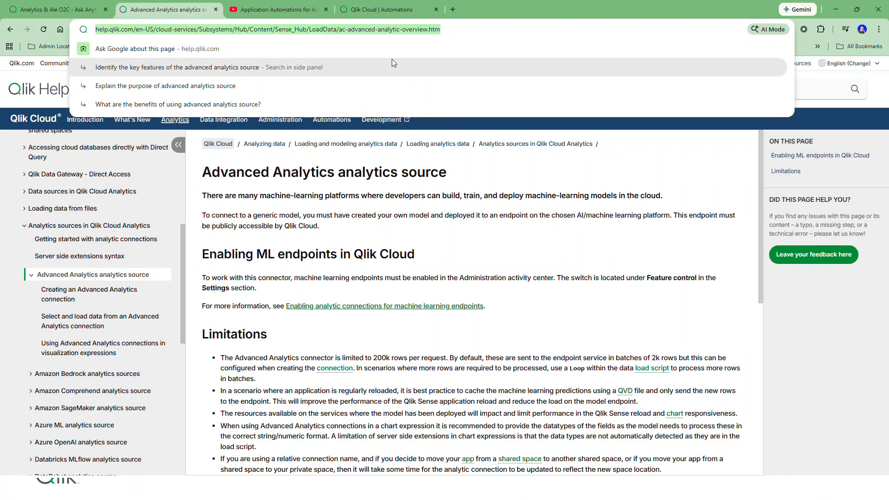
{"action": "left_click", "coordinate": [396, 179]}
{"action": "scroll", "coordinate": [396, 179], "scroll_direction": "down", "scroll_amount": 6}
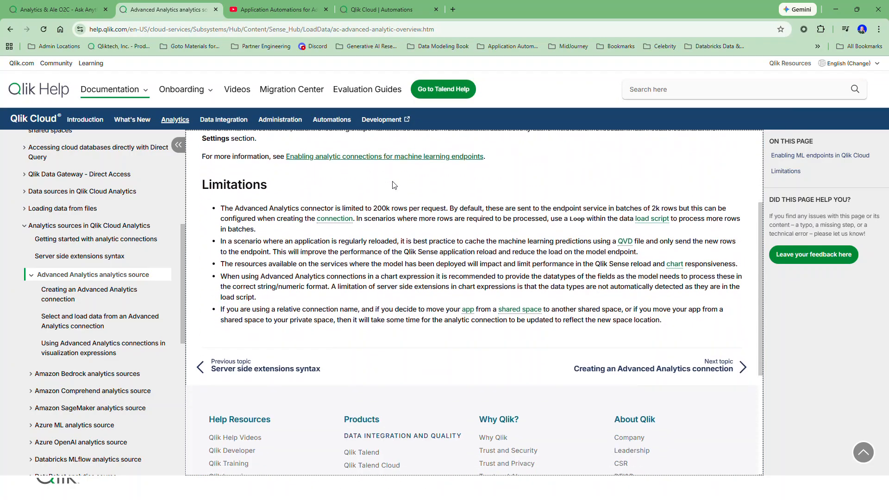
{"action": "left_click", "coordinate": [84, 324]}
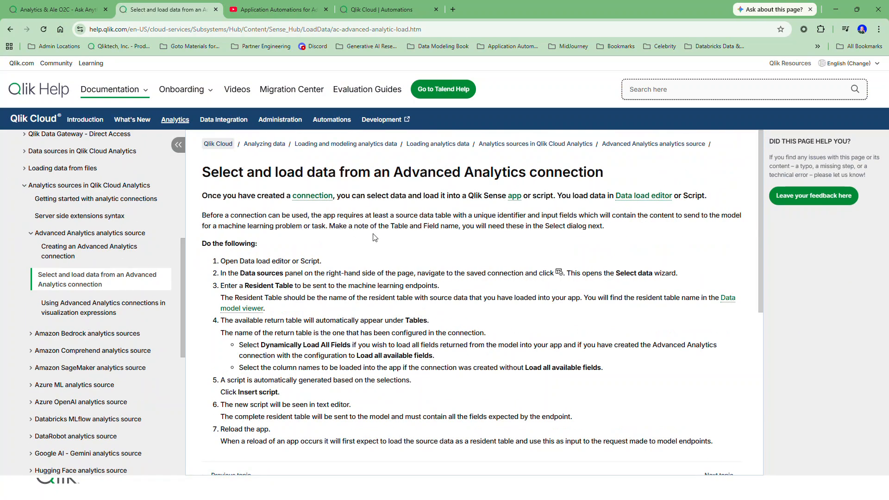
{"action": "scroll", "coordinate": [374, 237], "scroll_direction": "down", "scroll_amount": 5}
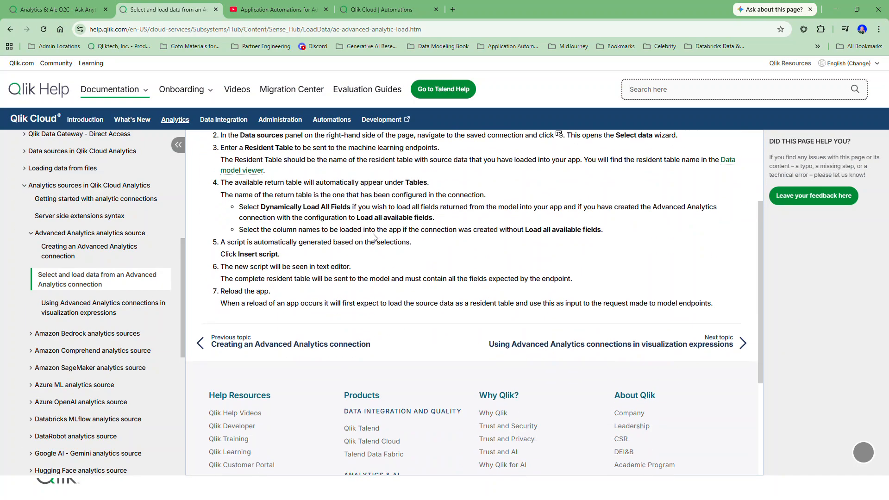
Examine the example ScriptEval call in the help topic on using Advanced Analytics connections in visualization expressions.
{"action": "left_click", "coordinate": [502, 344]}
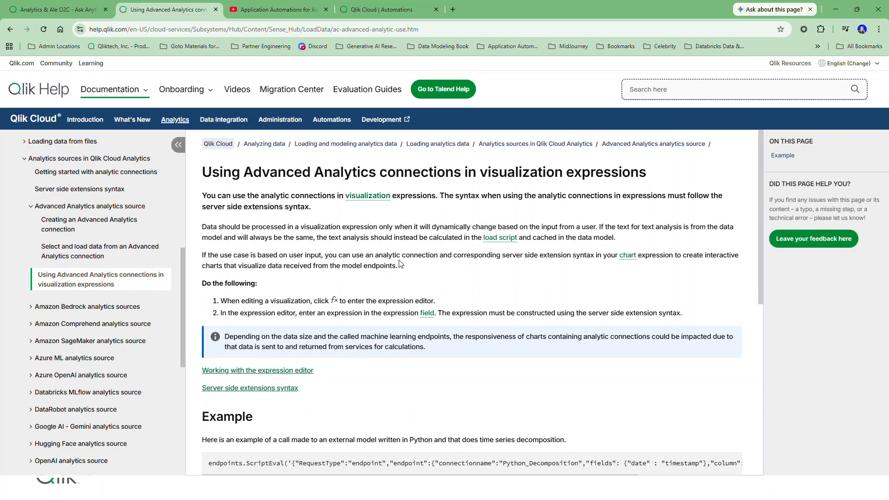
{"action": "scroll", "coordinate": [399, 264], "scroll_direction": "down", "scroll_amount": 2}
{"action": "scroll", "coordinate": [298, 351], "scroll_direction": "down", "scroll_amount": 1}
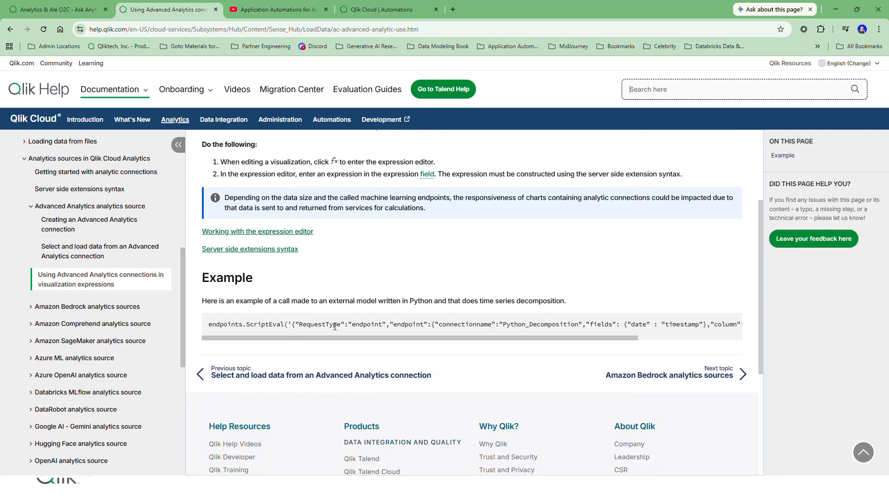
{"action": "left_click_drag", "start_coordinate": [352, 339], "coordinate": [413, 341]}
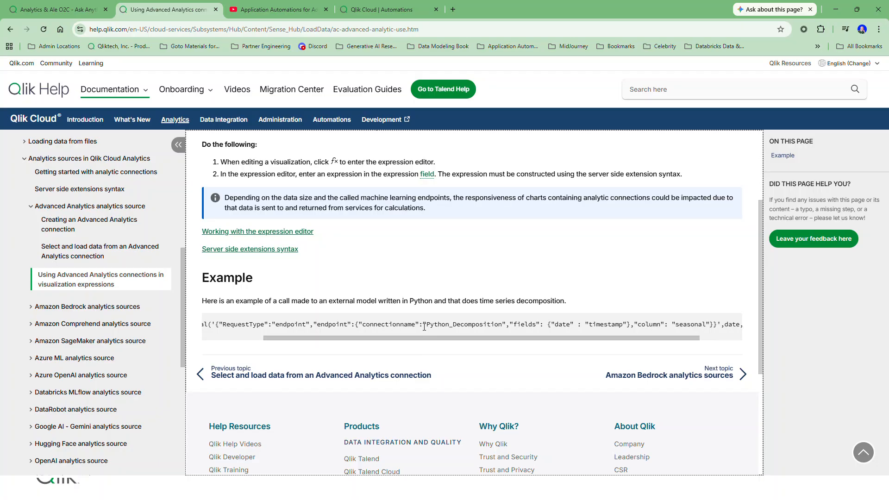
Switch to the YouTube video on Application Automations for Advanced Analytics Connectors and highlight its web address.
{"action": "left_click", "coordinate": [270, 9]}
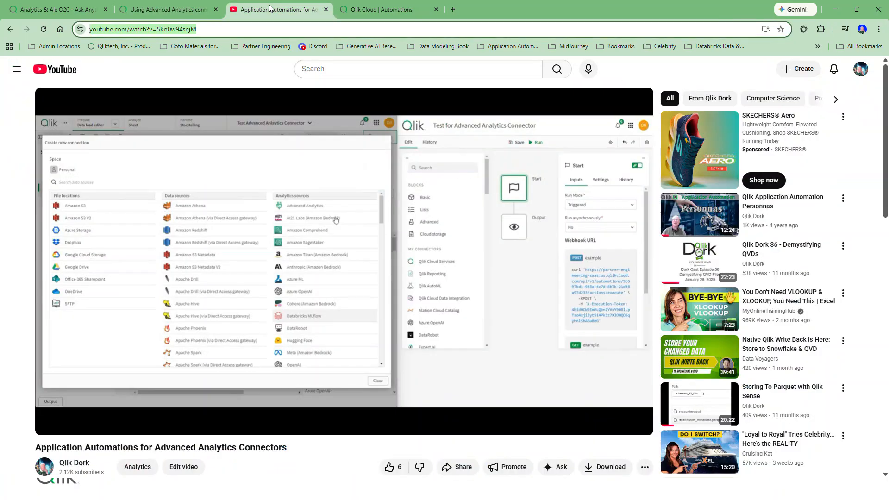
{"action": "left_click_drag", "start_coordinate": [250, 31], "coordinate": [51, 33]}
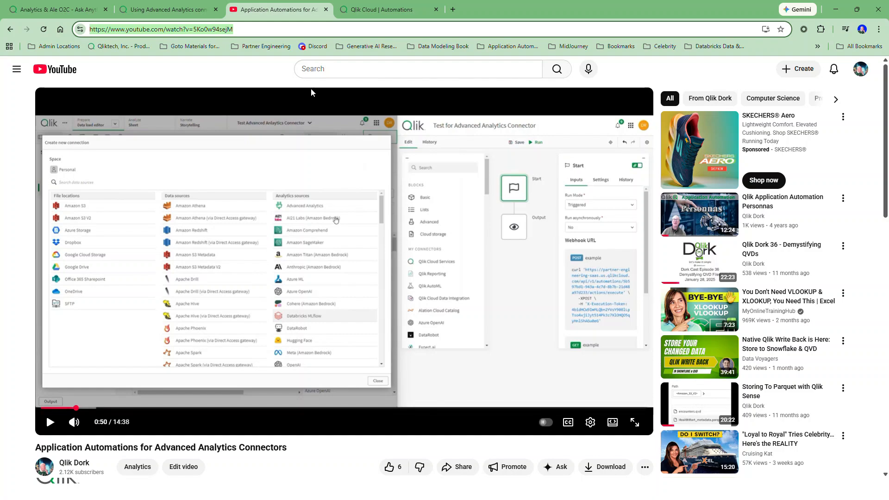
Open the measure's expression in the Analytics & Ale O2C app and examine the ScriptEvalStr call, its connection, UserID and model arguments.
{"action": "left_click", "coordinate": [62, 10]}
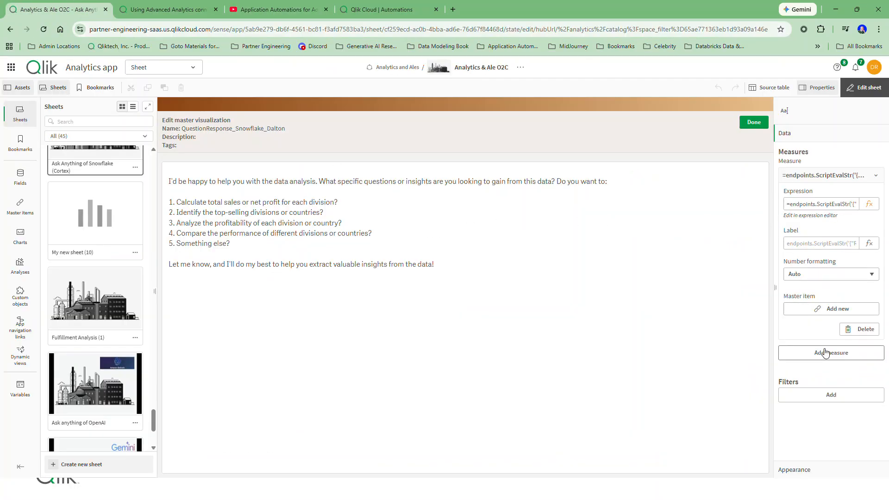
{"action": "left_click", "coordinate": [869, 205]}
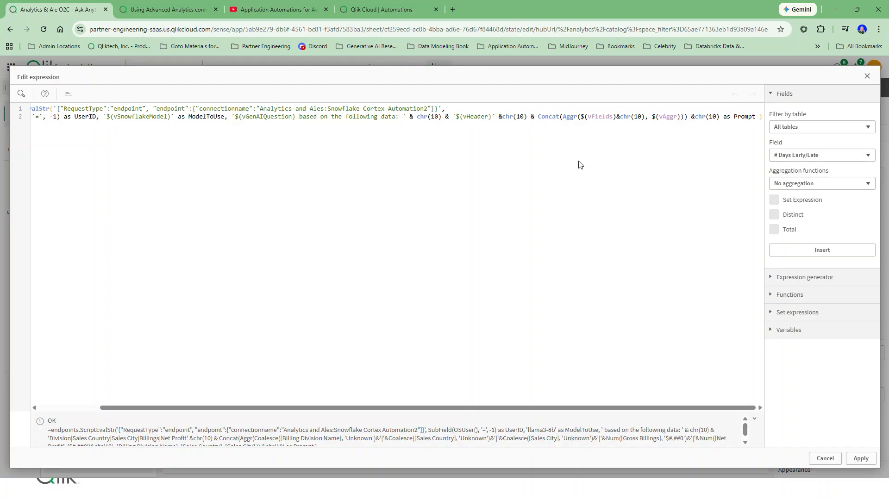
{"action": "double_click", "coordinate": [50, 109]}
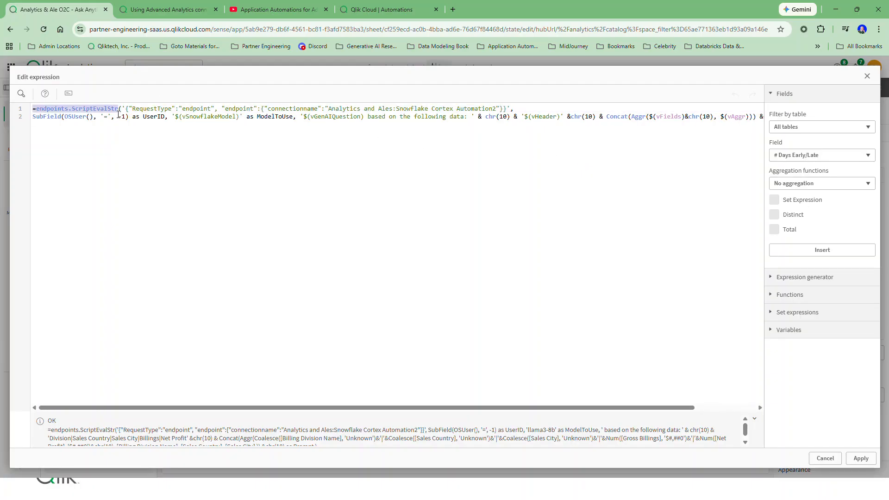
{"action": "left_click_drag", "start_coordinate": [516, 110], "coordinate": [122, 107]}
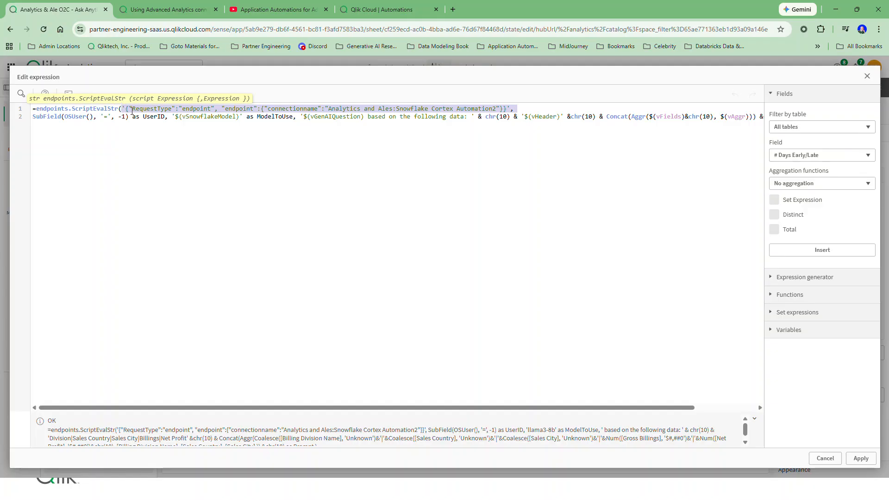
{"action": "left_click_drag", "start_coordinate": [169, 116], "coordinate": [6, 118]}
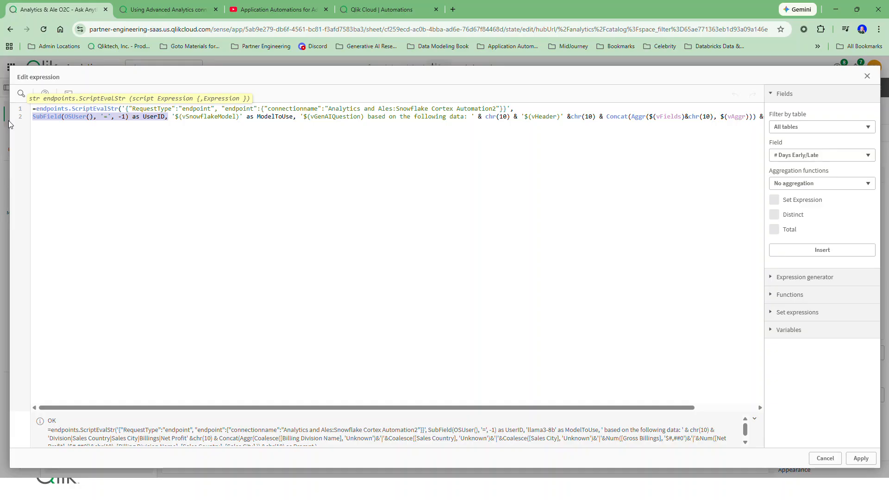
{"action": "left_click", "coordinate": [244, 116]}
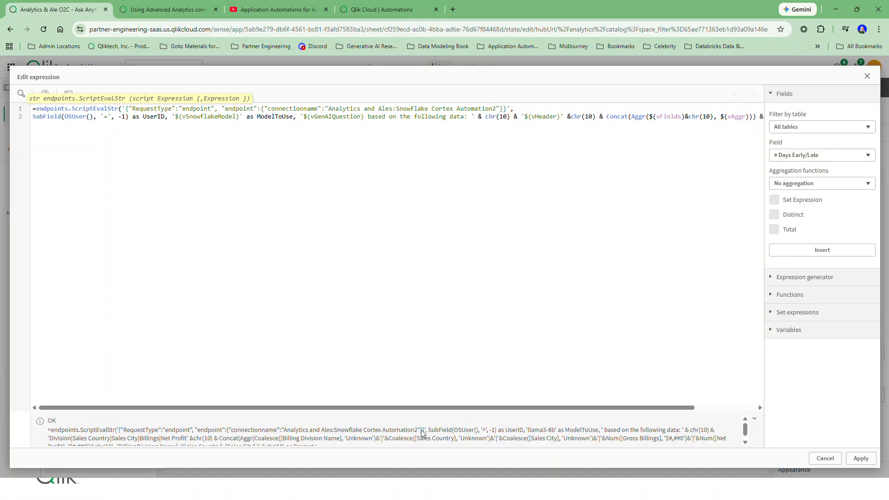
Examine the evaluated expression and the vFields and vAggr variables that build the Prompt argument.
{"action": "scroll", "coordinate": [422, 434], "scroll_direction": "down", "scroll_amount": 1}
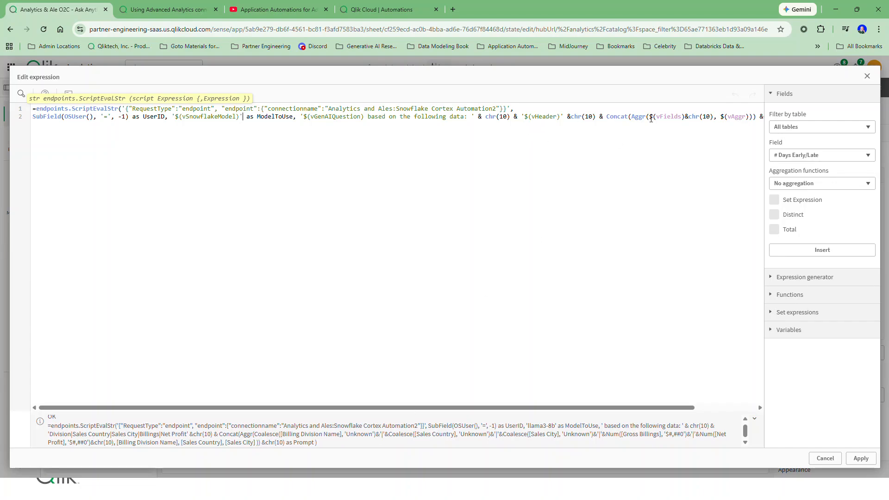
{"action": "double_click", "coordinate": [670, 120]}
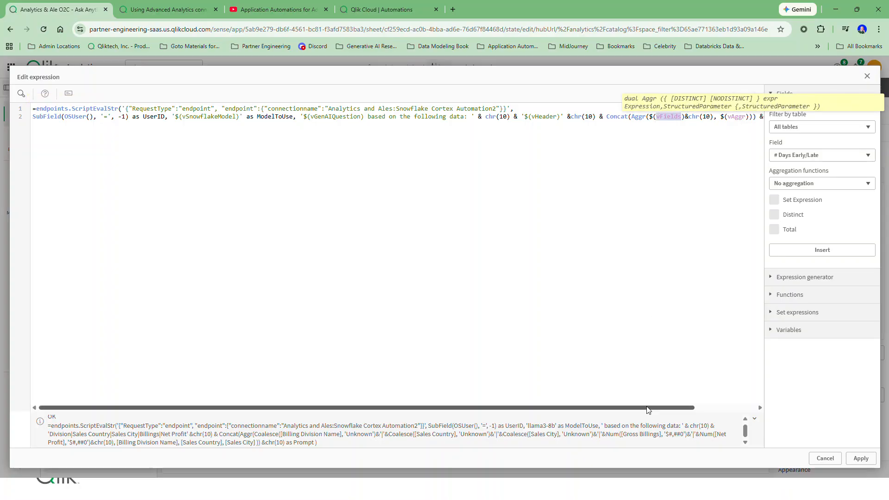
{"action": "left_click_drag", "start_coordinate": [645, 407], "coordinate": [715, 407]}
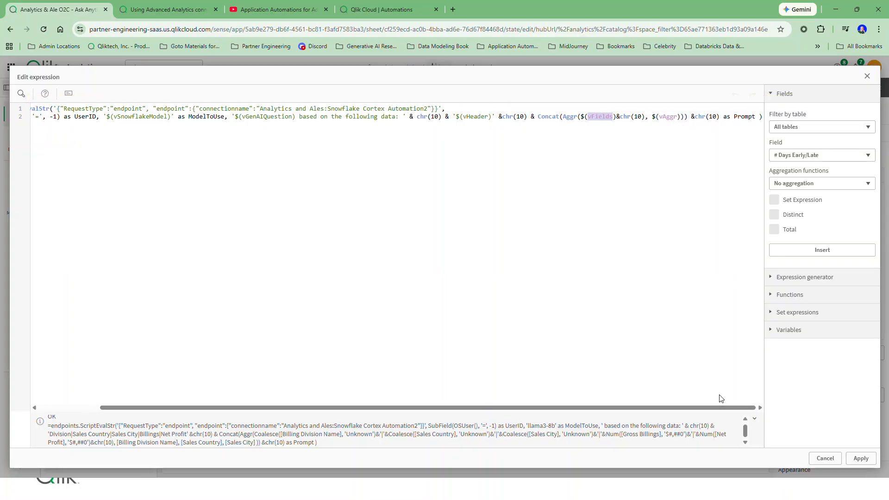
{"action": "double_click", "coordinate": [665, 117]}
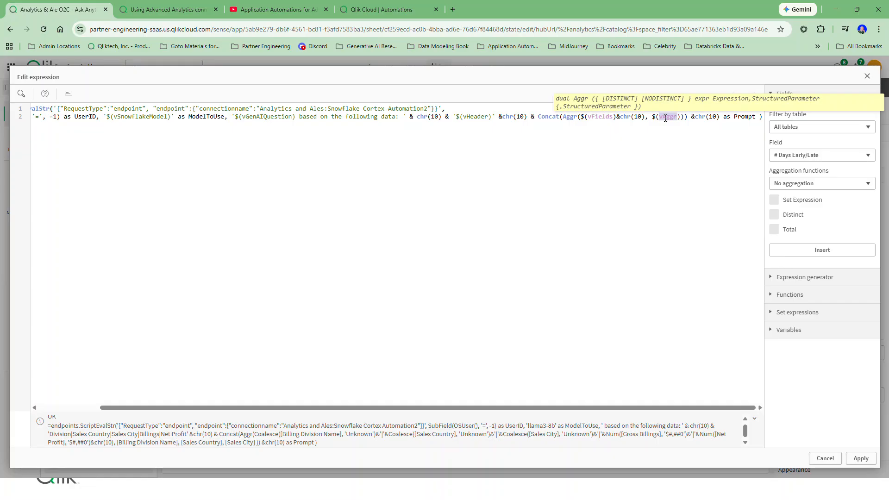
{"action": "left_click", "coordinate": [760, 116]}
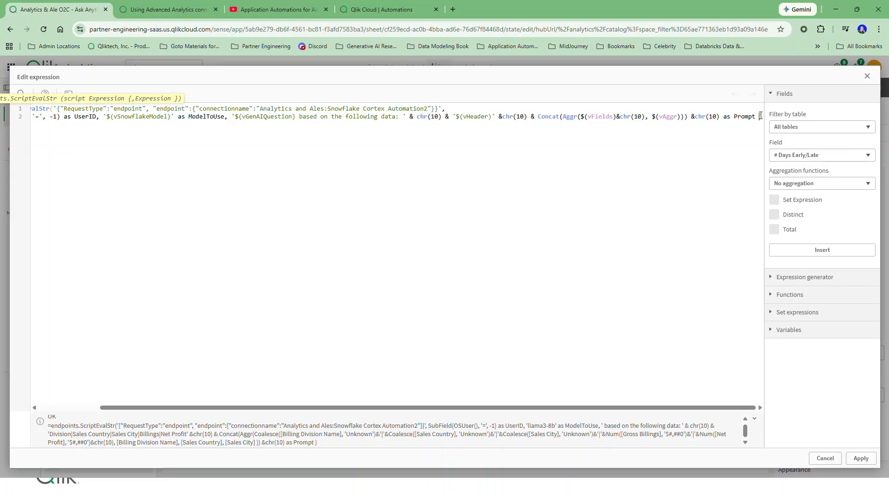
Switch to the Calling Snowflake Cortex for SQL(1) automation and inspect the Start block's run mode and webhook settings.
{"action": "left_click", "coordinate": [366, 12]}
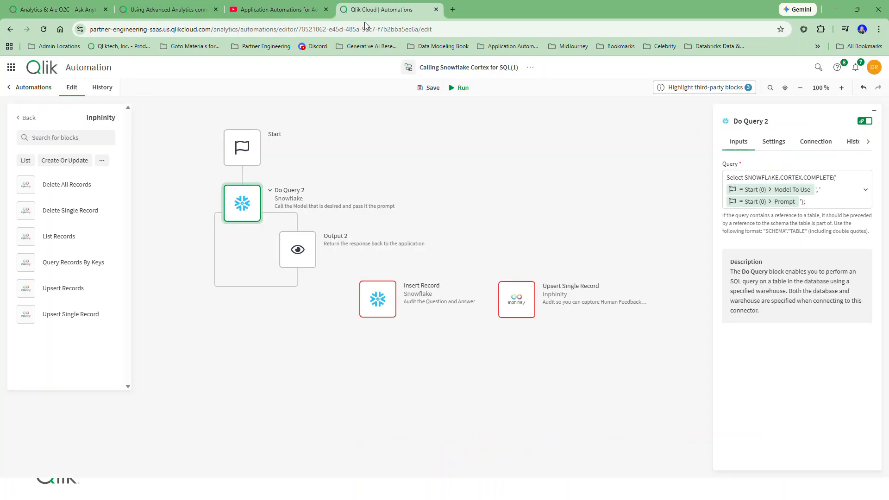
{"action": "left_click", "coordinate": [259, 151]}
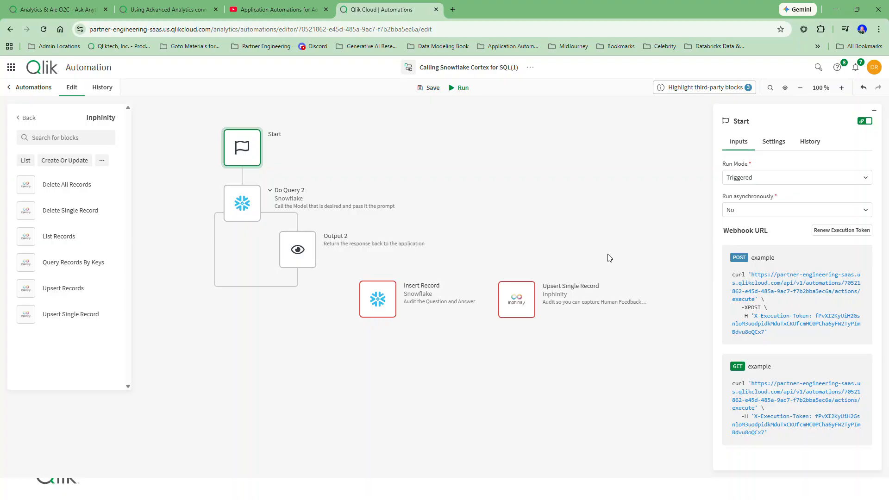
{"action": "left_click", "coordinate": [260, 7]}
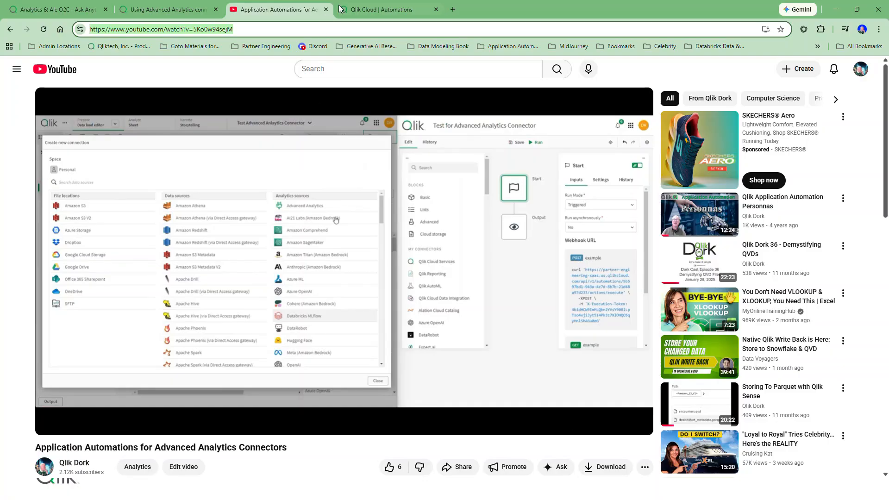
{"action": "left_click", "coordinate": [359, 10]}
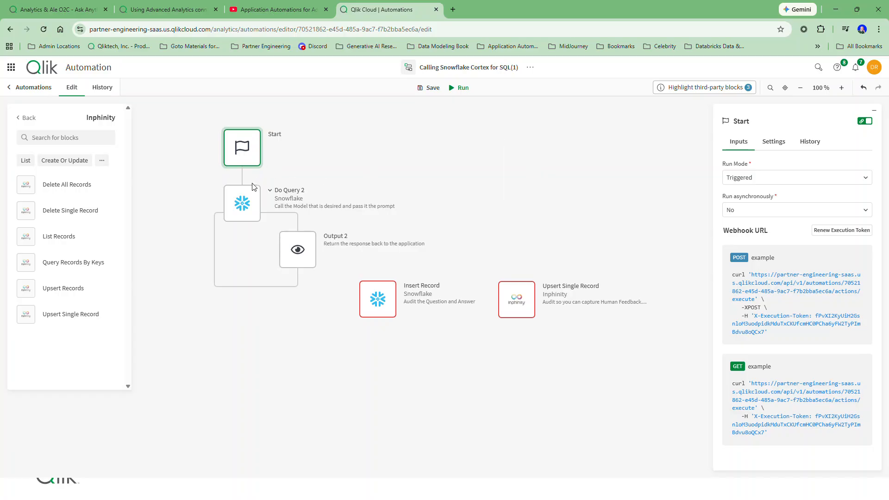
Inspect the Do Query 2 block's Cortex query and the Output 2 block's data to output.
{"action": "left_click", "coordinate": [246, 205]}
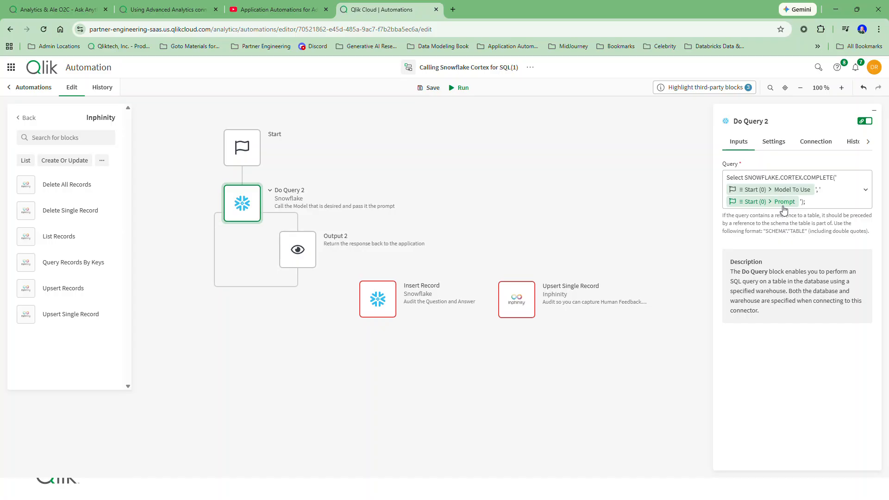
{"action": "mouse_move", "coordinate": [249, 211]}
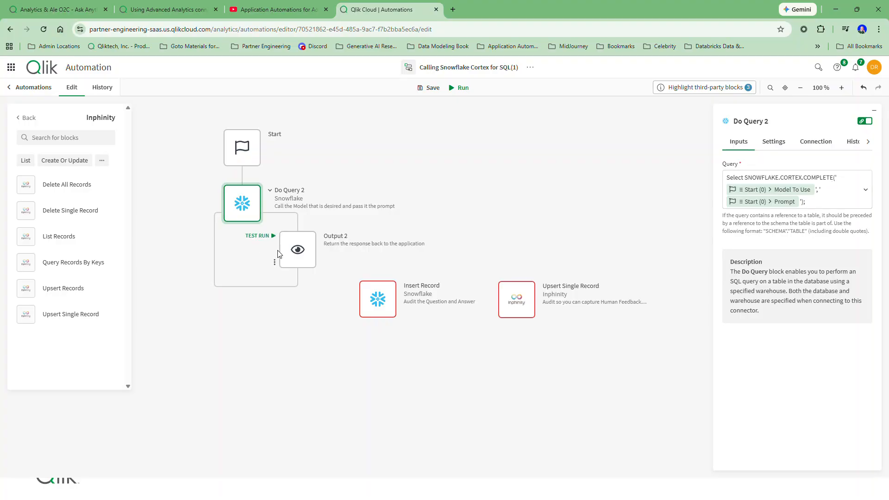
{"action": "left_click", "coordinate": [300, 256]}
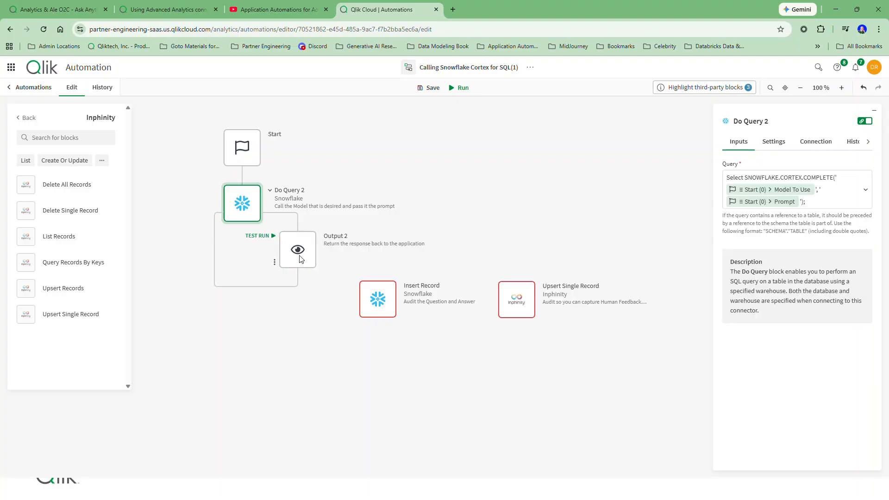
{"action": "left_click", "coordinate": [299, 255]}
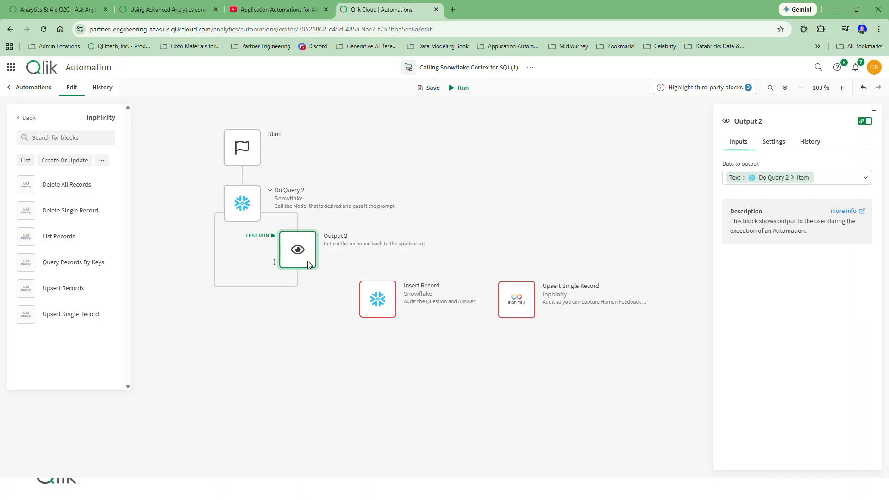
Return to the Analytics & Ale O2C app and close the measure's expression editor without applying changes.
{"action": "left_click", "coordinate": [77, 14]}
{"action": "left_click", "coordinate": [824, 458]}
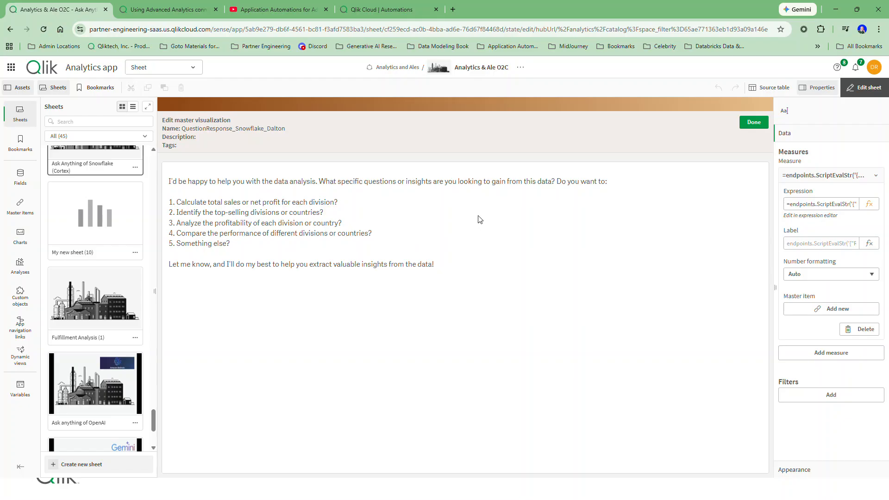
Switch to the Calling Snowflake Cortex for SQL(1) automation and connect the Snowflake Insert Record block after the Do Query 2 loop.
{"action": "left_click", "coordinate": [394, 10]}
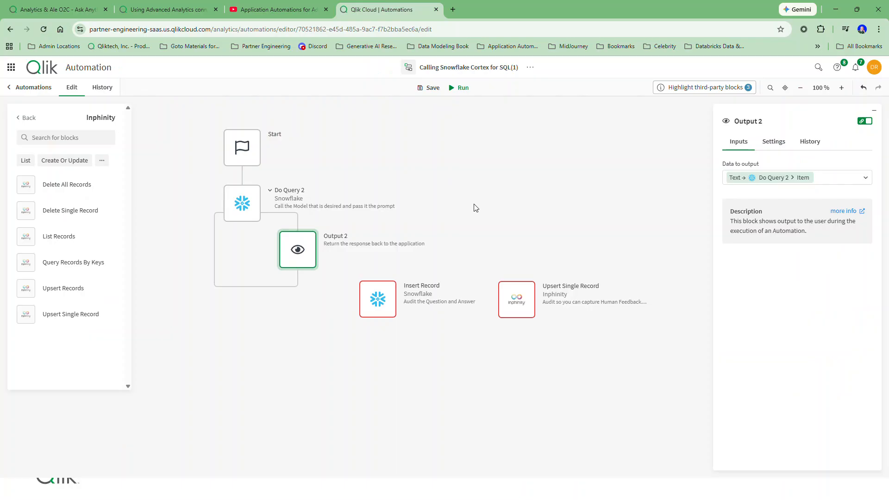
{"action": "left_click_drag", "start_coordinate": [383, 305], "coordinate": [245, 300]}
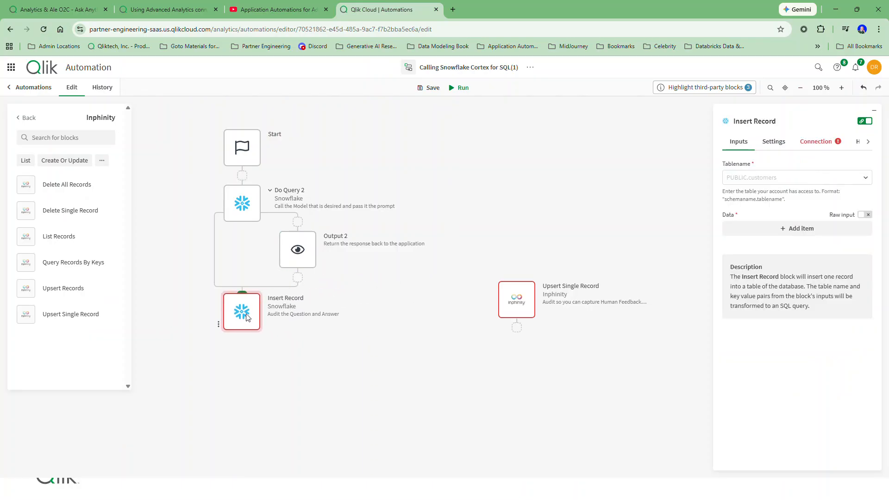
{"action": "mouse_move", "coordinate": [253, 206]}
{"action": "mouse_move", "coordinate": [284, 242]}
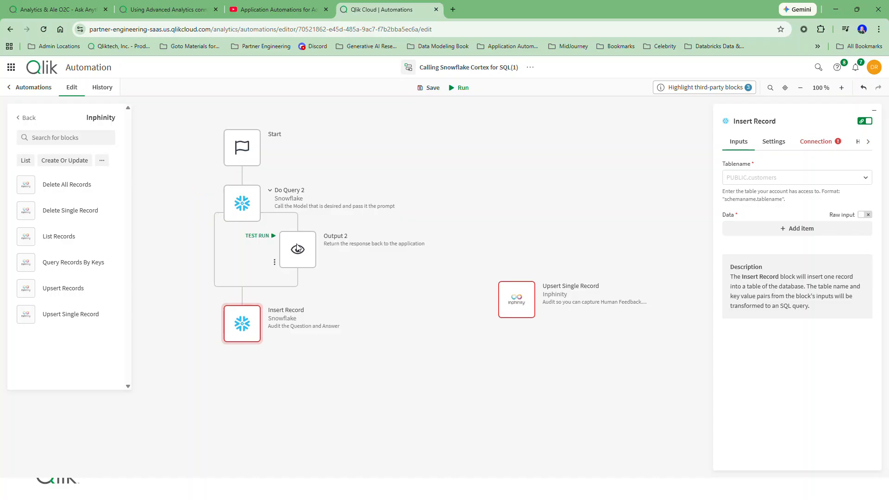
{"action": "mouse_move", "coordinate": [270, 323]}
Return to the Analytics & Ale O2C app and finish editing the Snowflake question response master visualization.
{"action": "left_click", "coordinate": [58, 9]}
{"action": "left_click", "coordinate": [753, 122]}
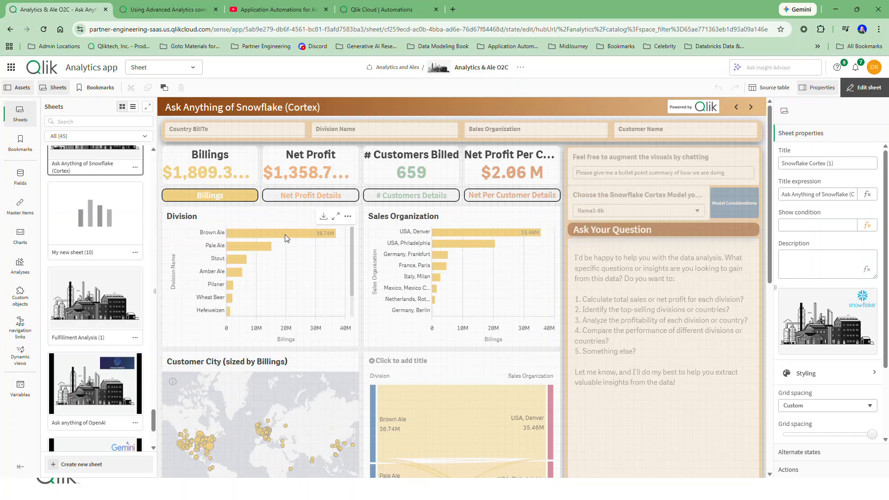
Back in the automation, detach the Insert Record block and connect the Inphinity Upsert Single Record block in its place.
{"action": "left_click", "coordinate": [401, 6]}
{"action": "mouse_move", "coordinate": [256, 332]}
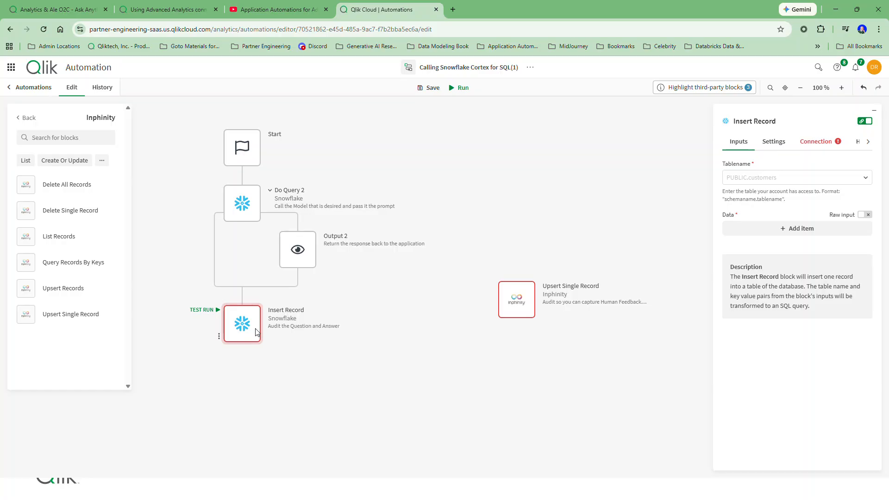
{"action": "left_click_drag", "start_coordinate": [256, 331], "coordinate": [577, 178]}
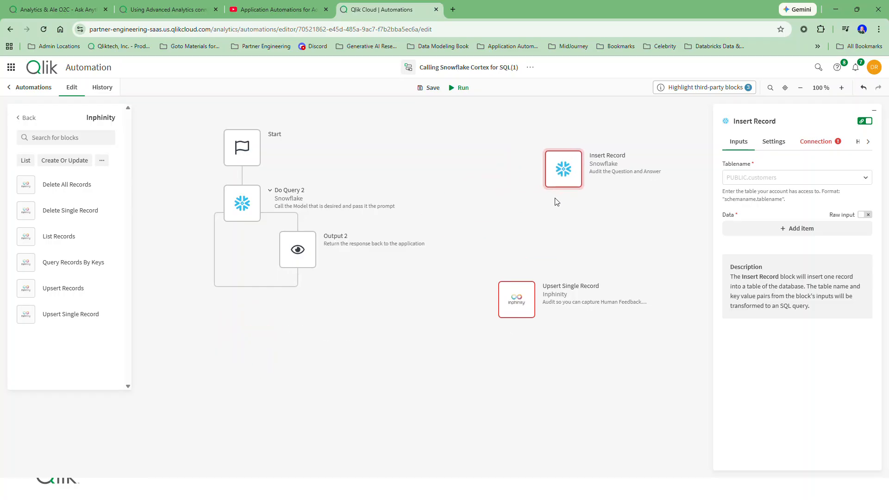
{"action": "left_click_drag", "start_coordinate": [526, 296], "coordinate": [252, 311]}
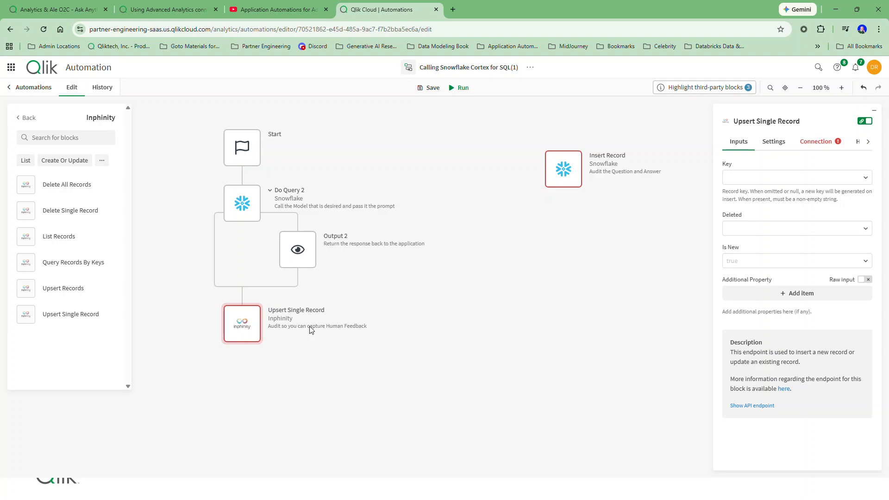
Return to the Ask Anything of Snowflake (Cortex) sheet and review its charts and the Ask Your Question response area.
{"action": "left_click", "coordinate": [60, 8]}
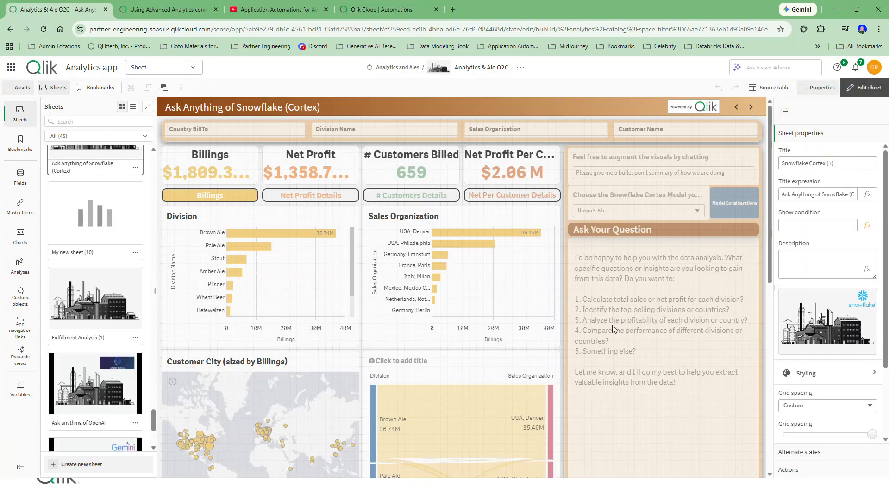
{"action": "scroll", "coordinate": [631, 331], "scroll_direction": "down", "scroll_amount": 2}
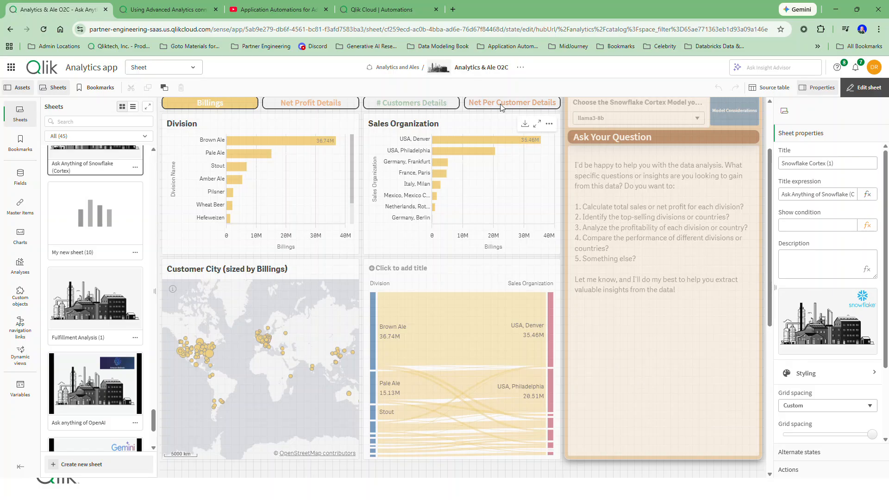
Detach the Upsert Single Record block from the automation's flow and return to the Analytics & Ale O2C sheet.
{"action": "left_click", "coordinate": [393, 10]}
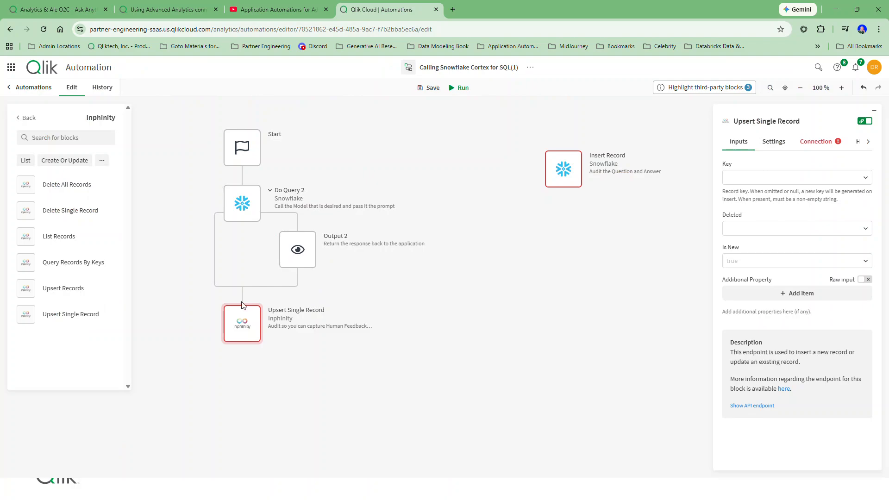
{"action": "left_click_drag", "start_coordinate": [242, 306], "coordinate": [527, 235]}
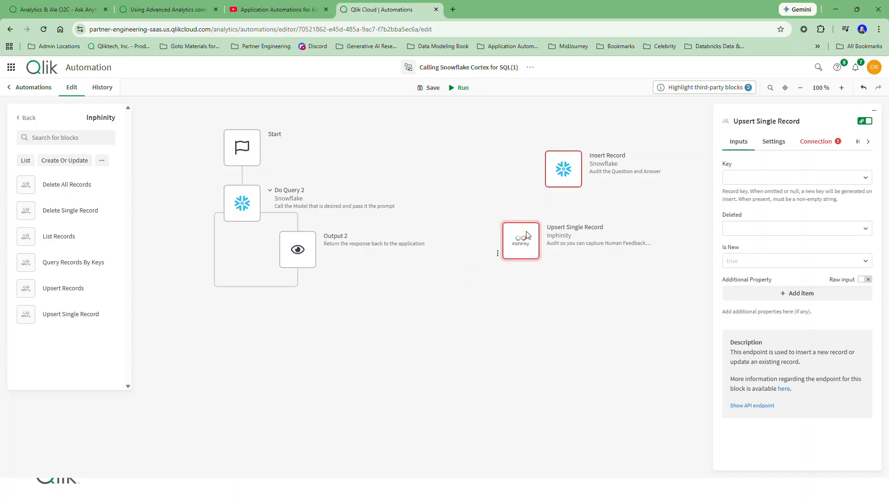
{"action": "left_click", "coordinate": [53, 15]}
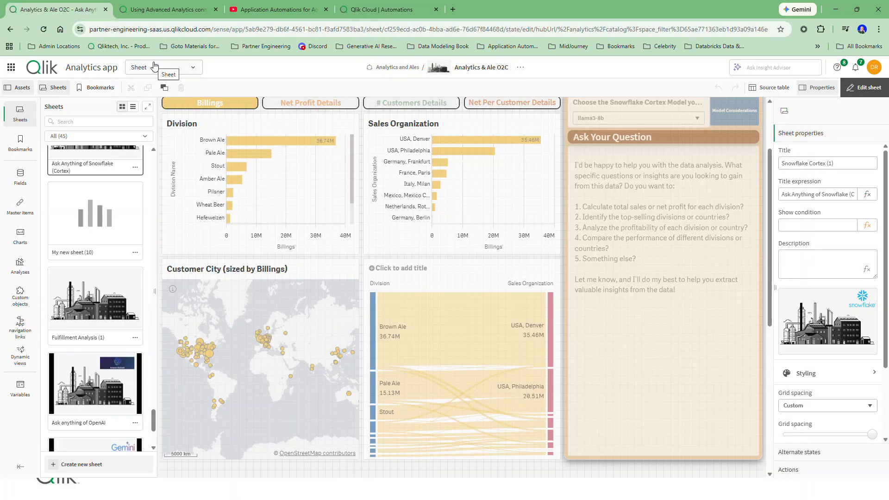